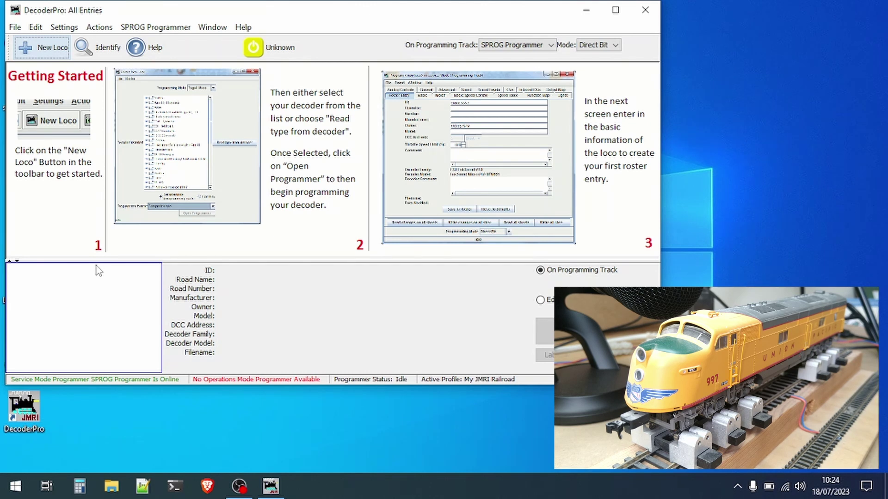
# Create a new loco with its decoder type read from the programming track, and open it in the comprehensive programmer
pyautogui.click(33, 54)
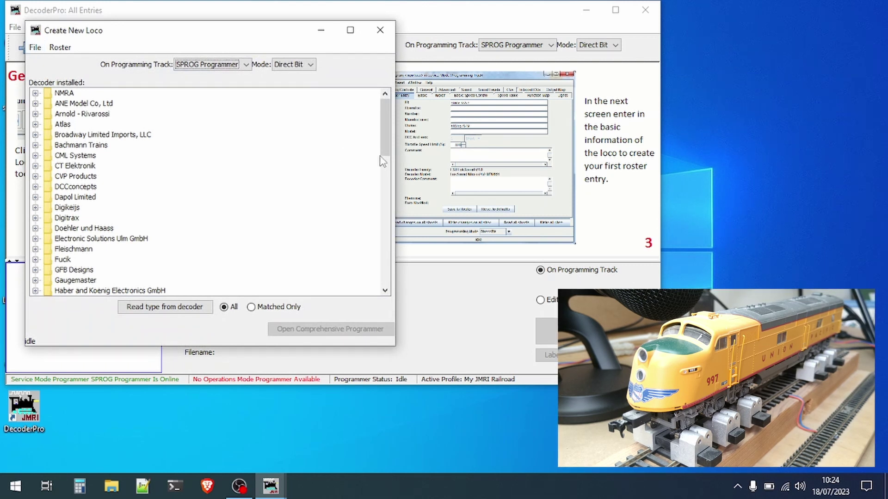
pyautogui.moveTo(386, 145)
pyautogui.mouseDown()
pyautogui.moveTo(392, 279)
pyautogui.moveTo(390, 134)
pyautogui.mouseUp()
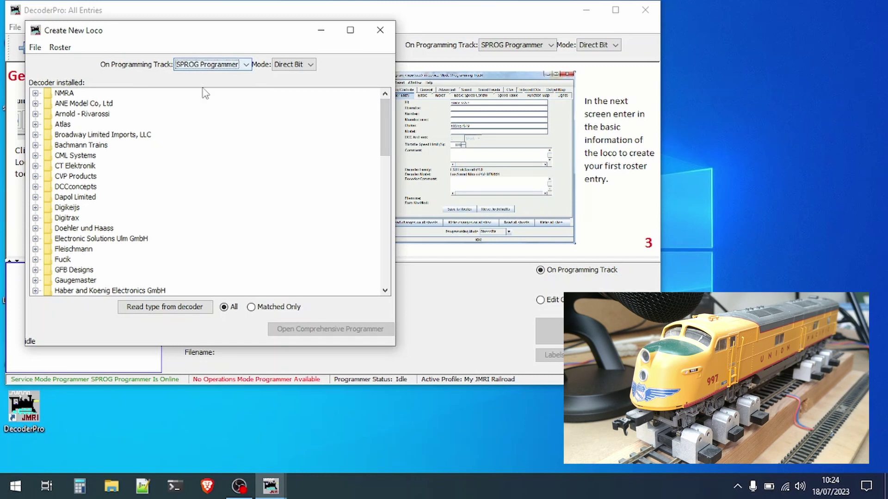
pyautogui.click(157, 312)
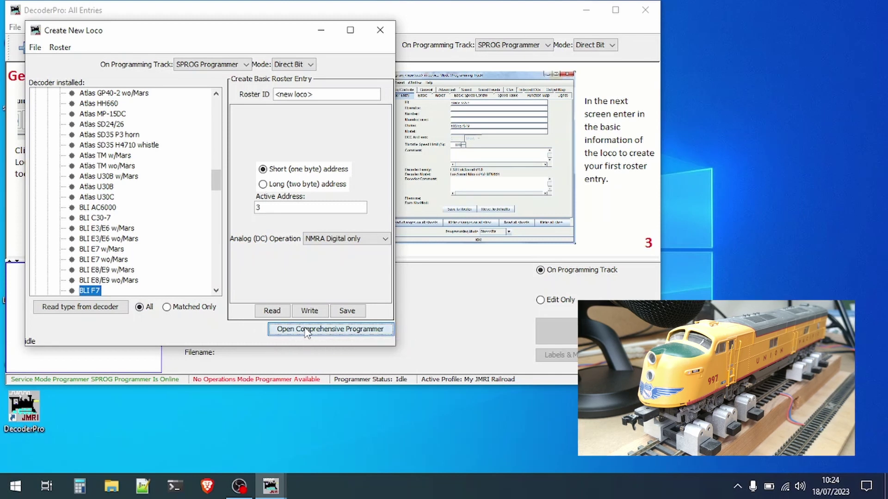
pyautogui.click(305, 331)
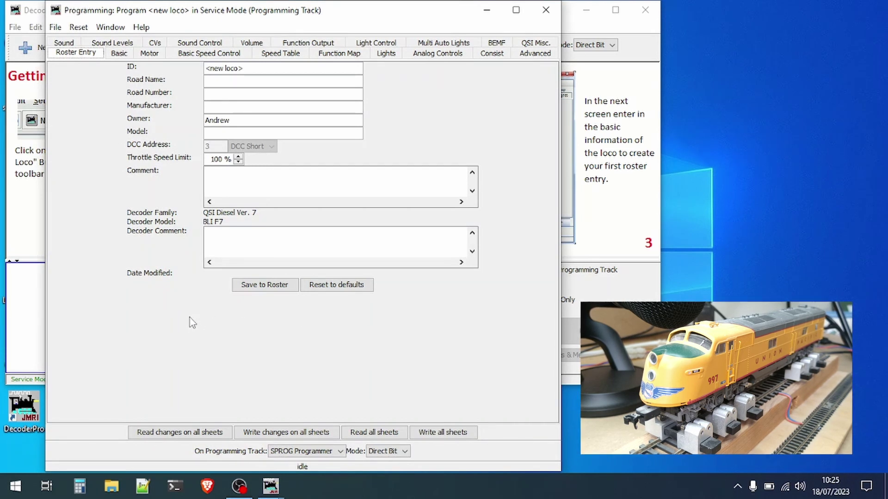
# Switch the decoder to a long (two byte) address, set the active address to 997, and write the basic sheet's changes
pyautogui.click(118, 55)
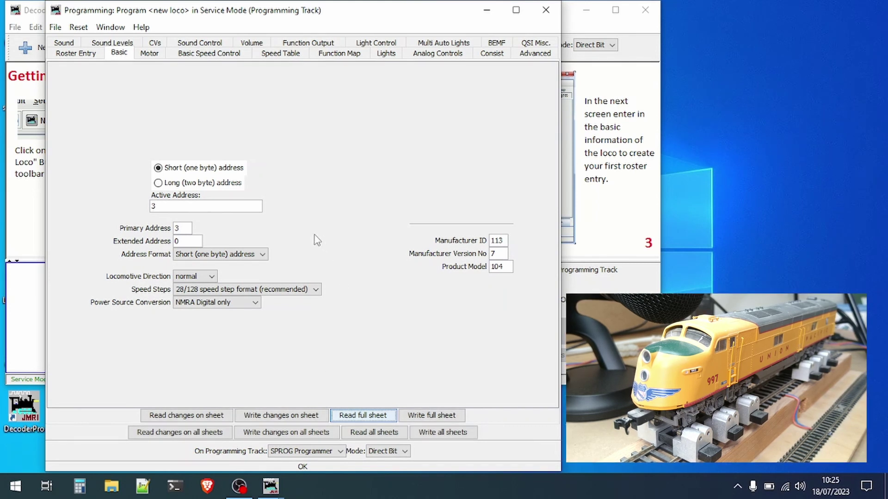
pyautogui.click(176, 185)
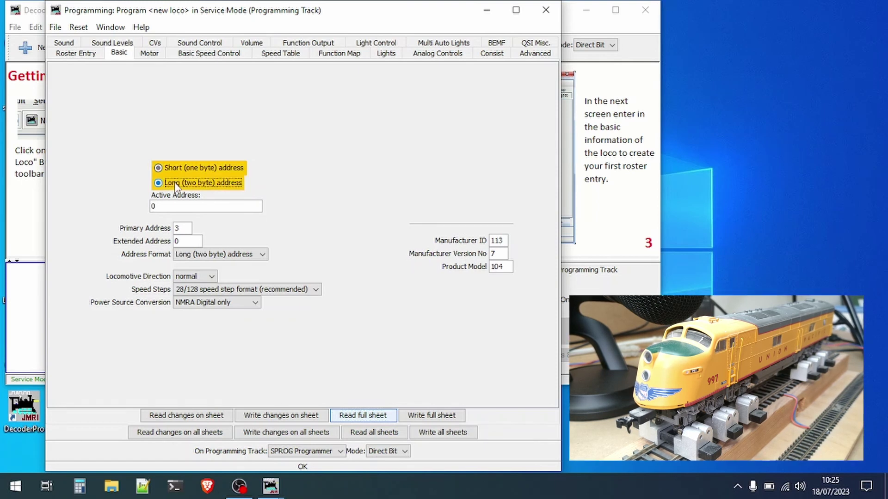
pyautogui.click(182, 208)
pyautogui.press('BackSpace')
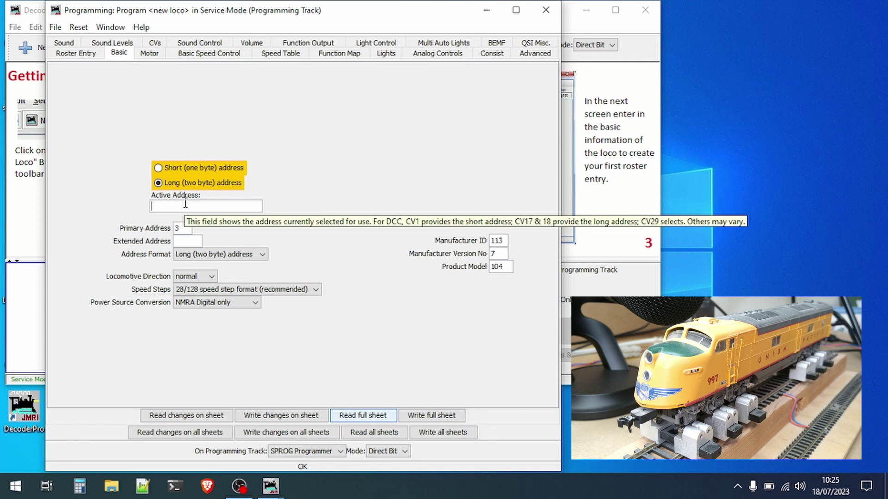
pyautogui.write('997')
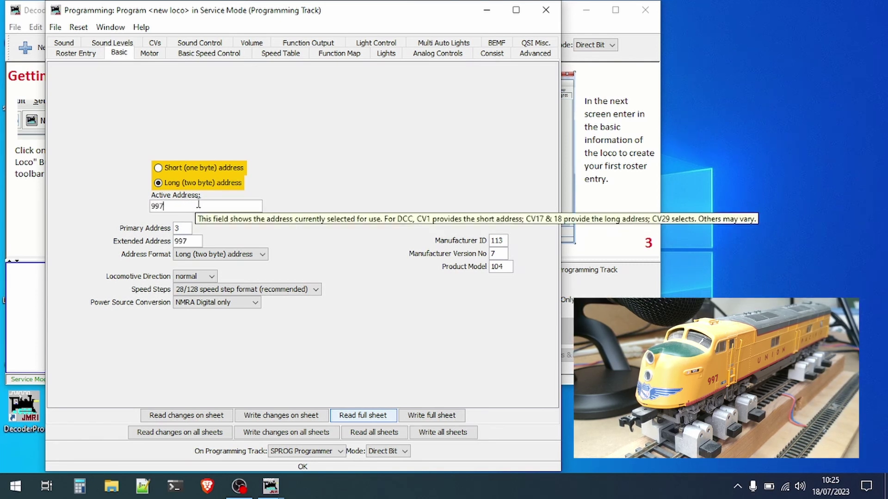
pyautogui.press('Return')
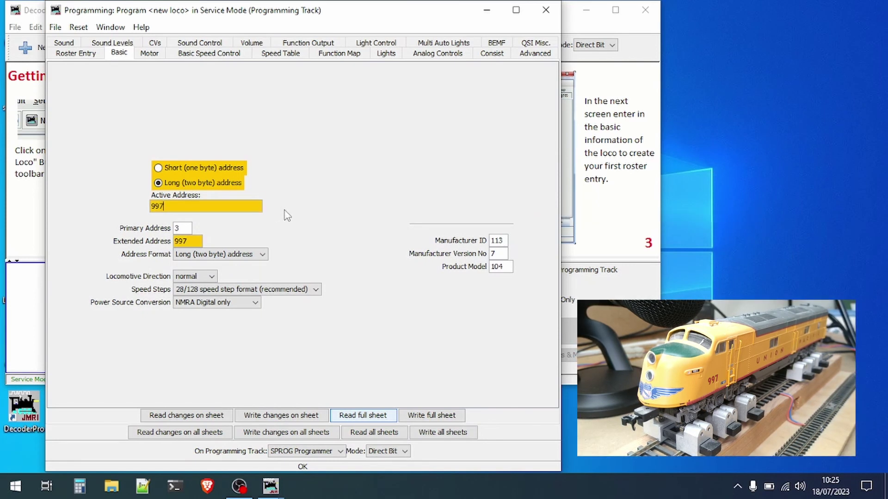
pyautogui.click(265, 416)
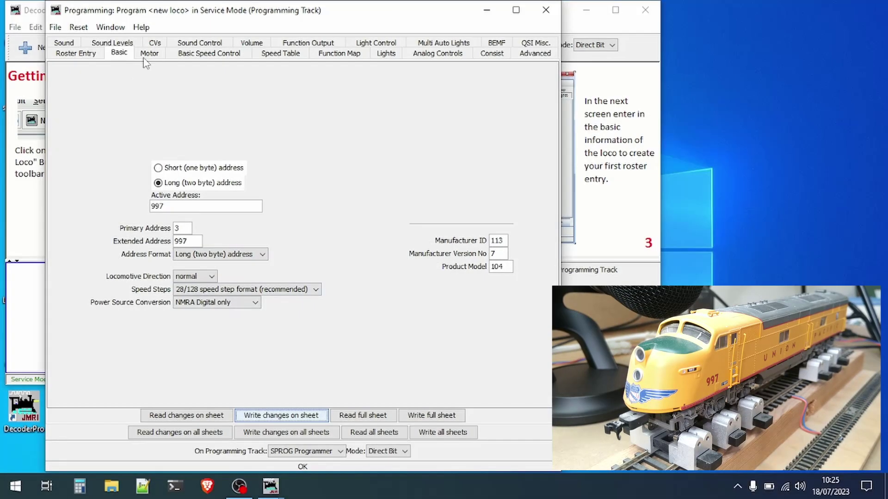
# Read the full Motor, Basic Speed Control and Speed Table sheets from the decoder
pyautogui.click(149, 54)
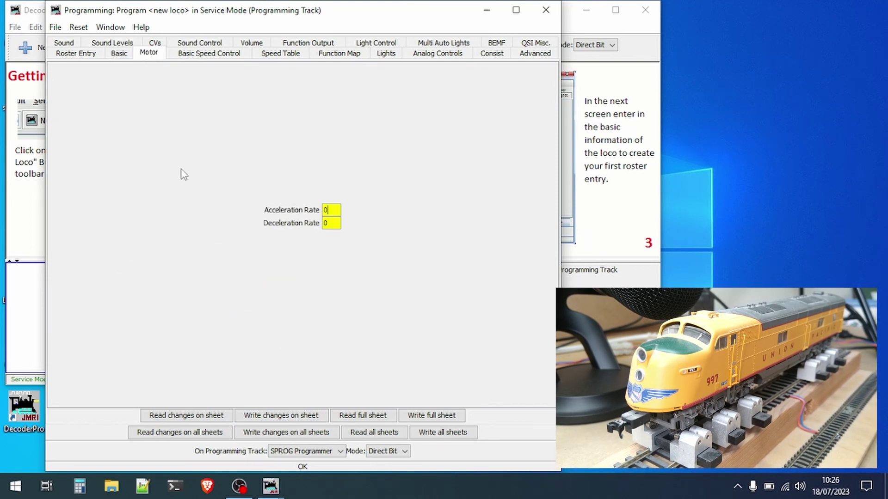
pyautogui.click(355, 416)
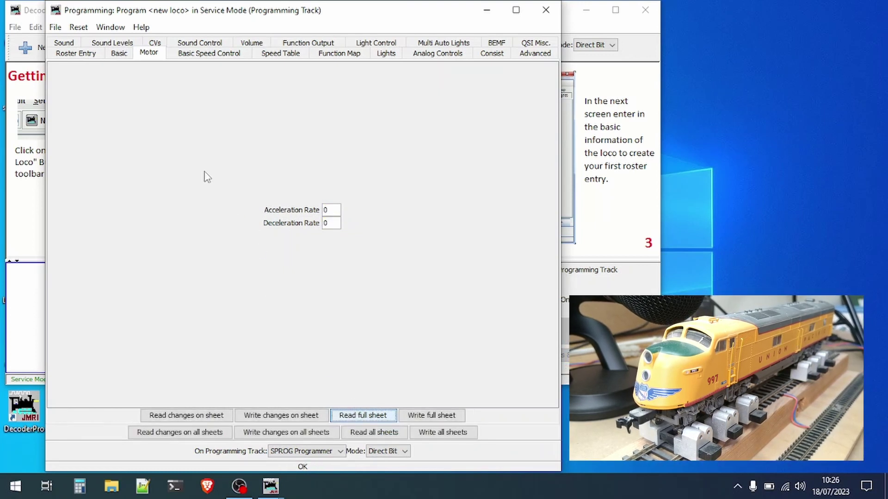
pyautogui.click(190, 54)
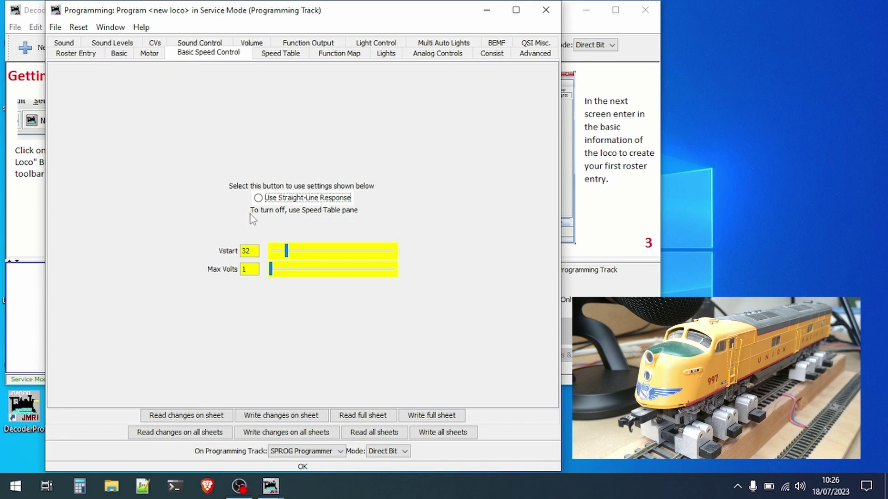
pyautogui.click(363, 415)
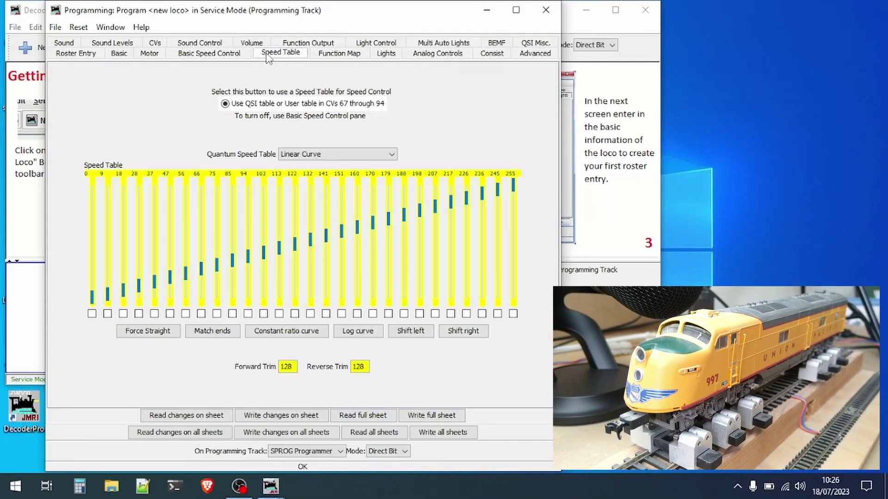
pyautogui.click(369, 416)
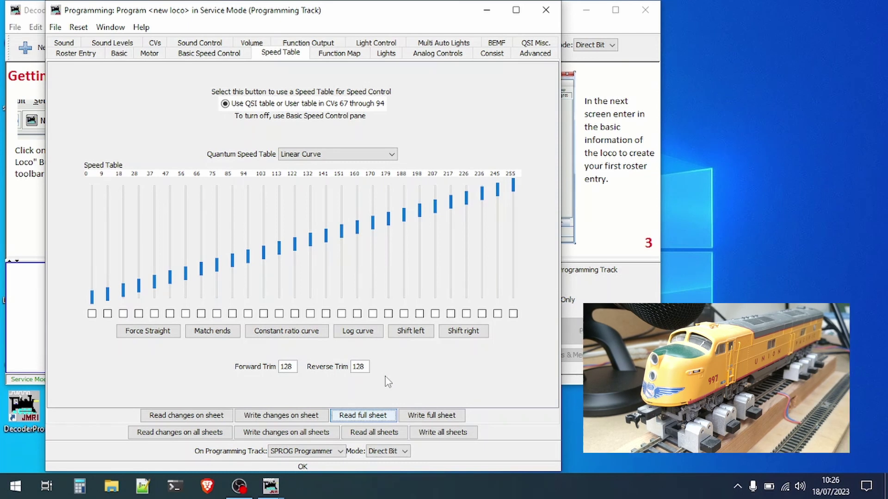
# Try reshaping the speed table with matched ends up to 147, and with a constant ratio curve after raising step 28 to 255
pyautogui.moveTo(513, 184); pyautogui.dragTo(519, 224)
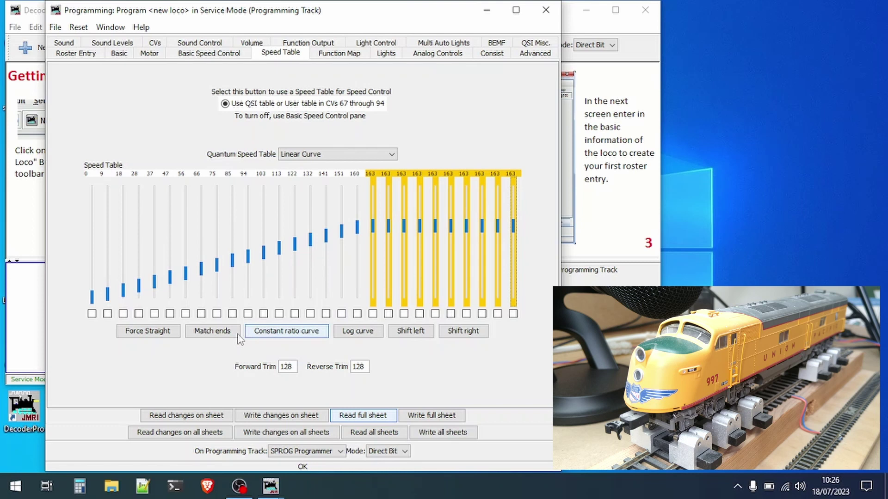
pyautogui.click(164, 334)
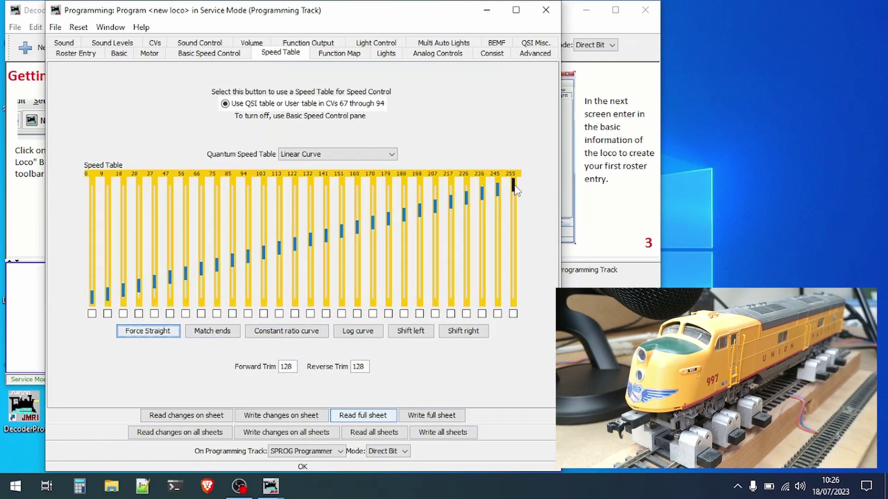
pyautogui.moveTo(515, 188); pyautogui.dragTo(522, 234)
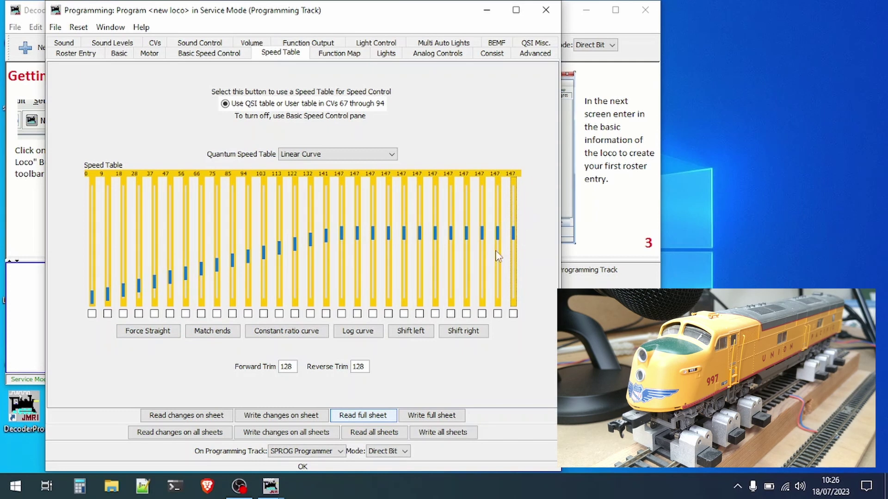
pyautogui.click(210, 333)
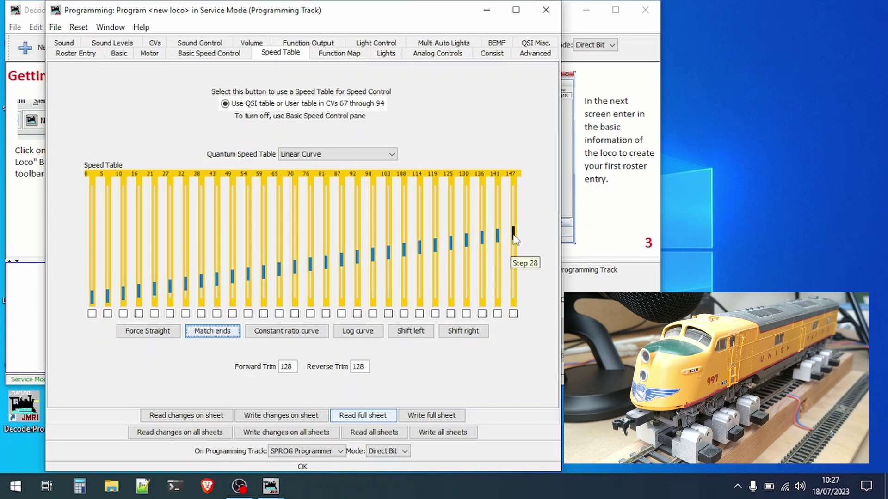
pyautogui.moveTo(514, 237); pyautogui.dragTo(512, 220)
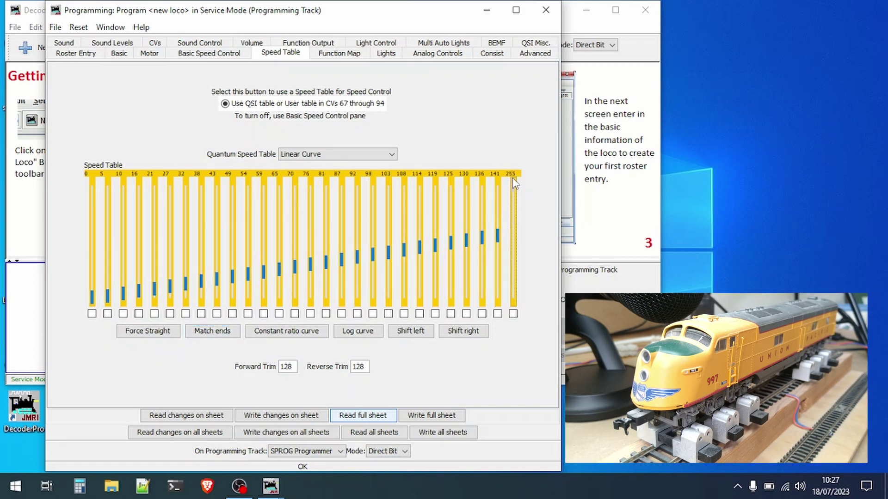
pyautogui.click(316, 333)
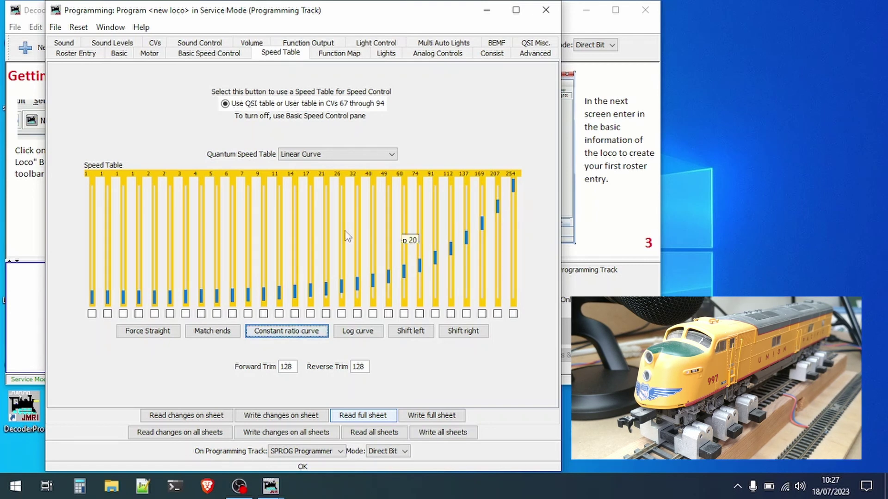
# Force the speed table to a straight line and write the sheet's changes to the decoder
pyautogui.click(156, 331)
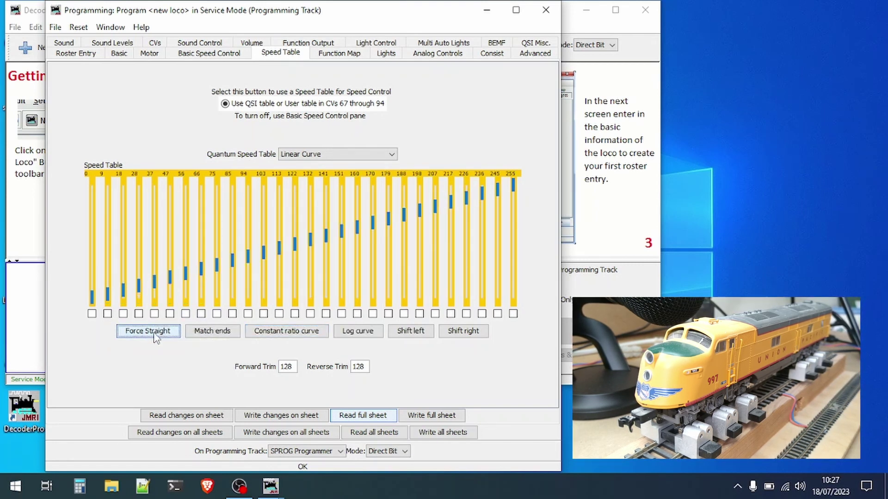
pyautogui.click(290, 416)
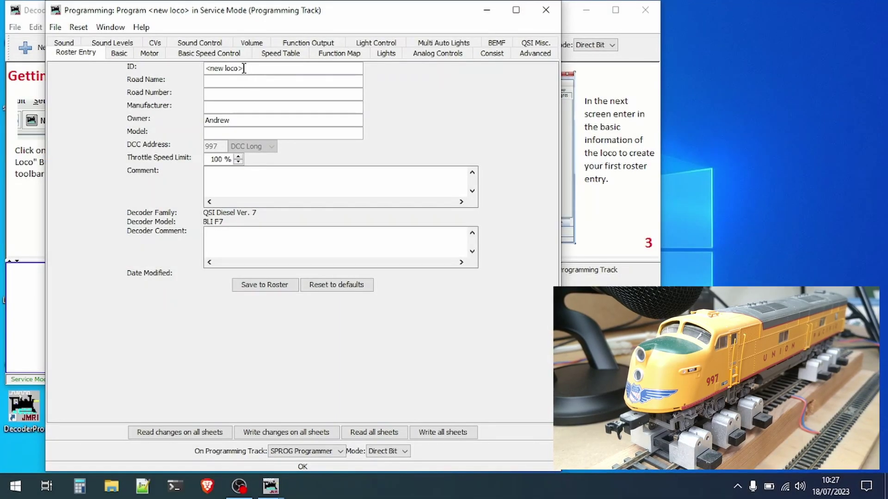
# Set the roster entry's ID to UP997 and road number to 997, and save it to the roster
pyautogui.moveTo(244, 68); pyautogui.dragTo(201, 72)
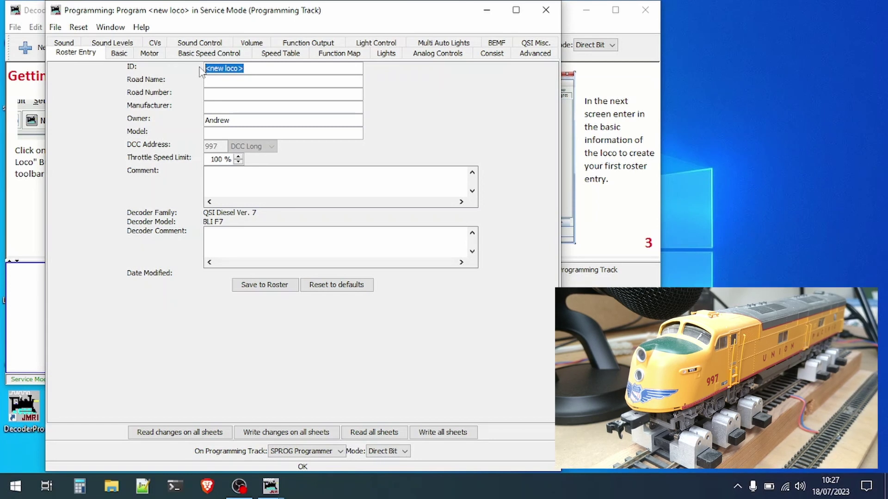
pyautogui.write('UO')
pyautogui.press('BackSpace')
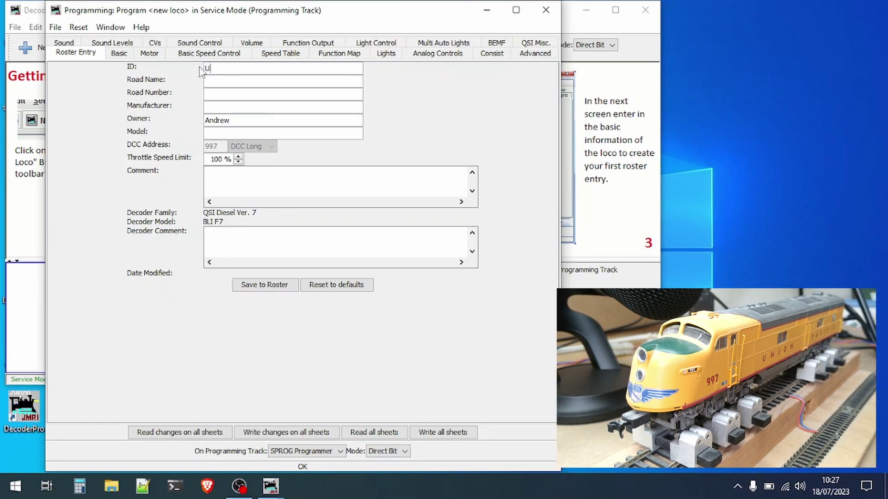
pyautogui.write('P997')
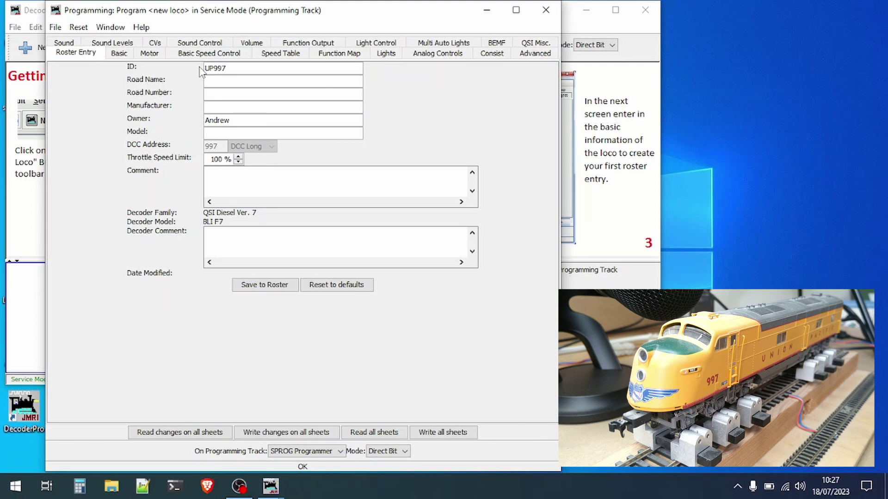
pyautogui.click(209, 92)
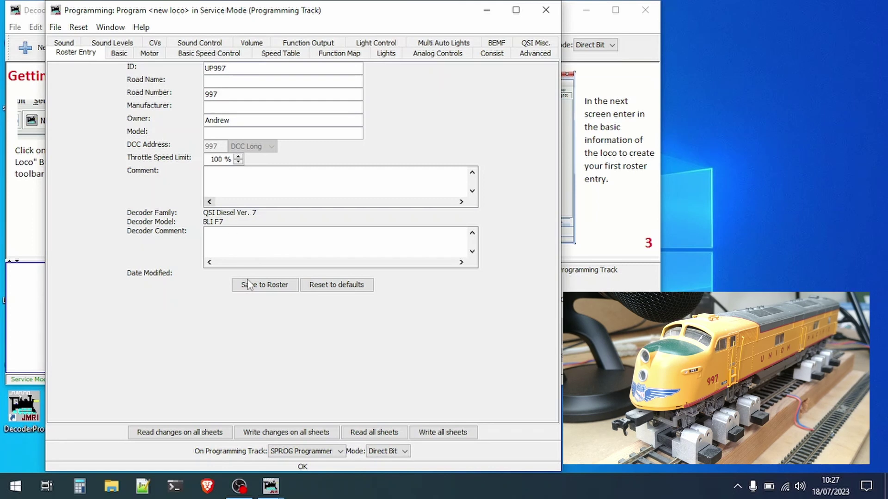
pyautogui.click(276, 287)
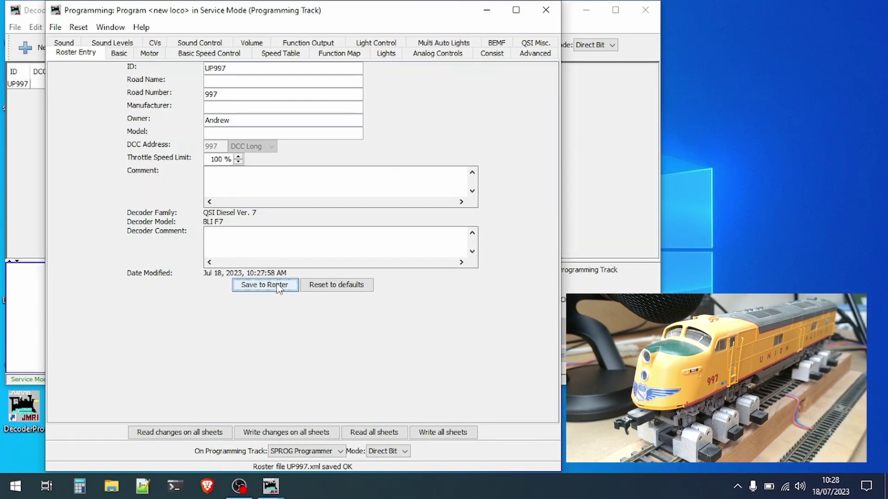
# Check the roster list for the UP997 entry and close the loco's programming window
pyautogui.click(581, 147)
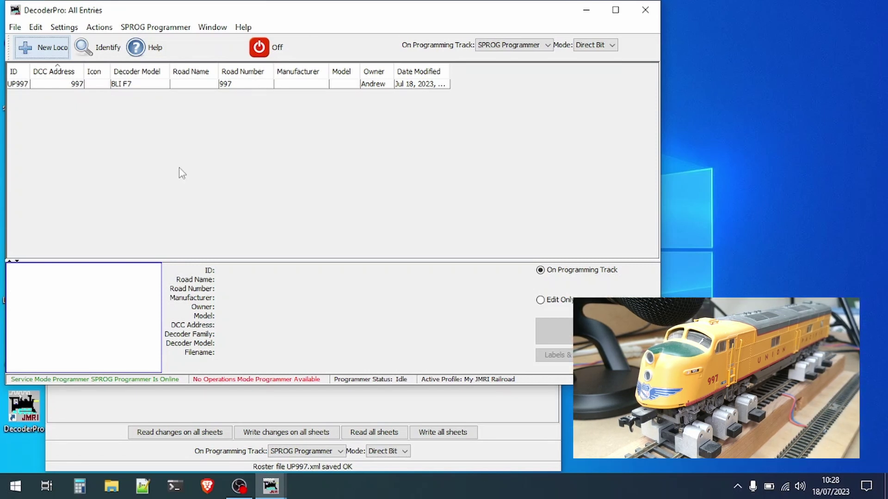
pyautogui.click(77, 450)
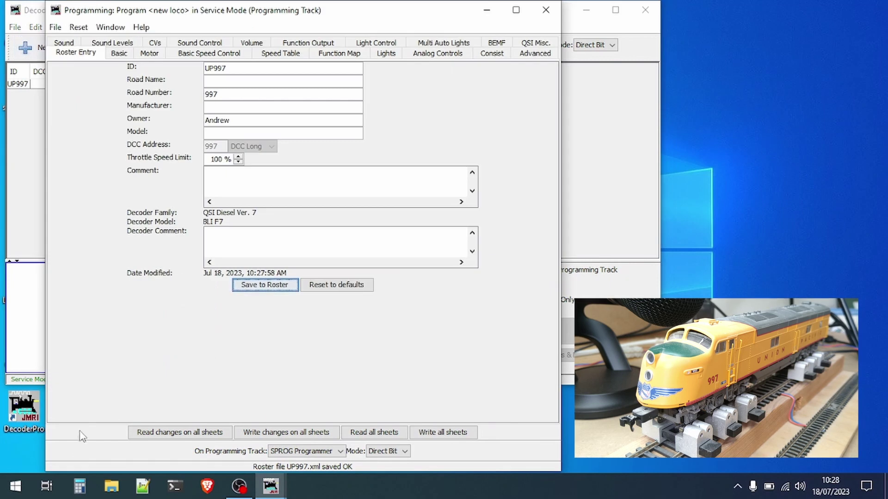
pyautogui.click(544, 11)
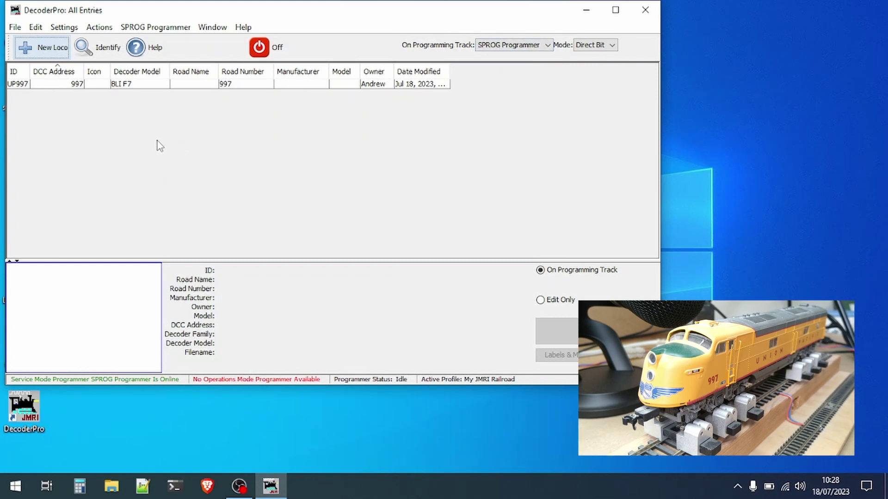
# Select the UP997 roster entry and open a new throttle
pyautogui.click(56, 83)
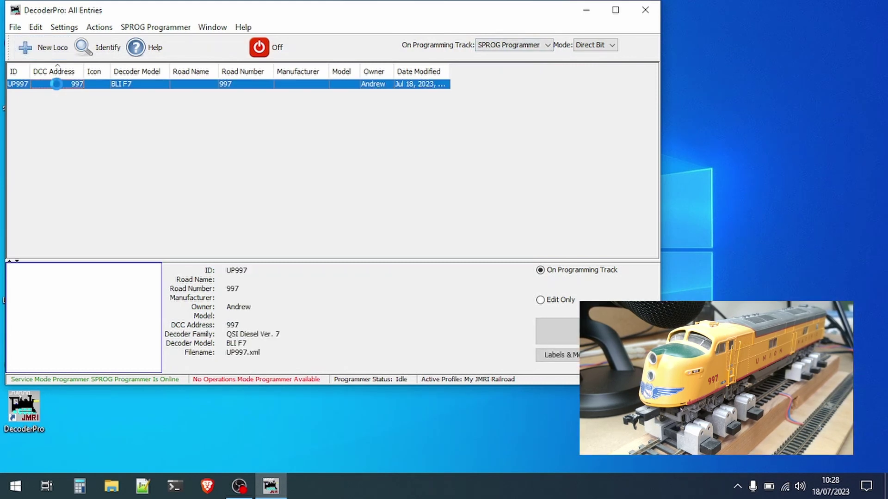
pyautogui.doubleClick(56, 84)
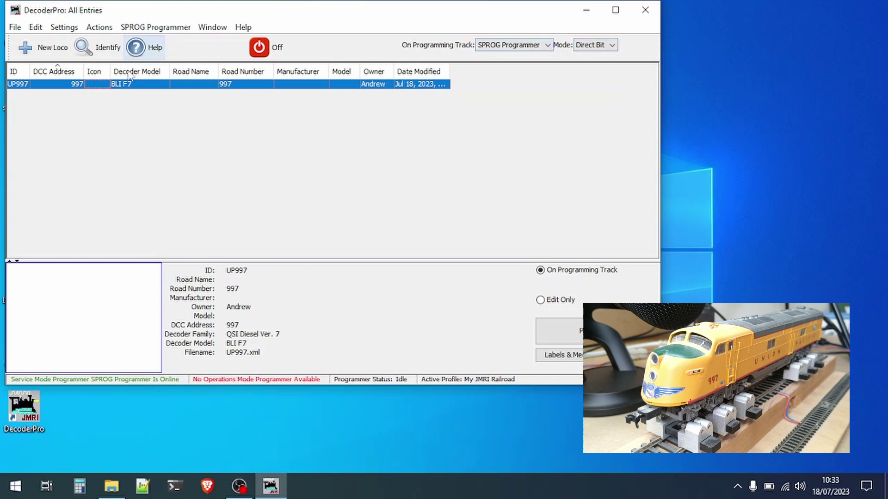
pyautogui.click(103, 29)
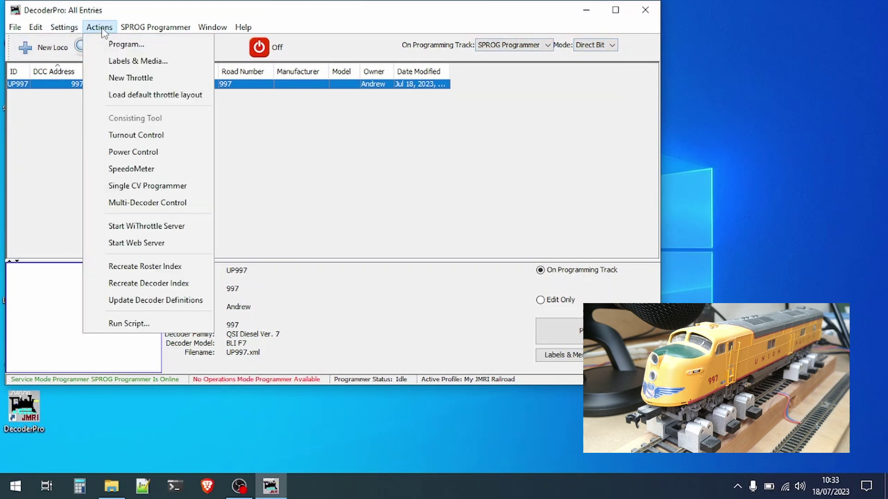
pyautogui.click(116, 78)
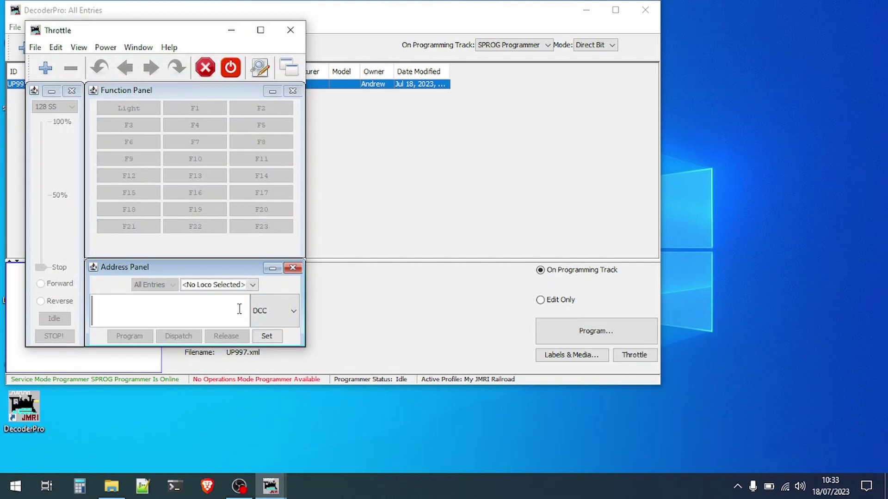
# Assign DCC address 997 to the throttle and switch the layout power on and back off
pyautogui.write('997')
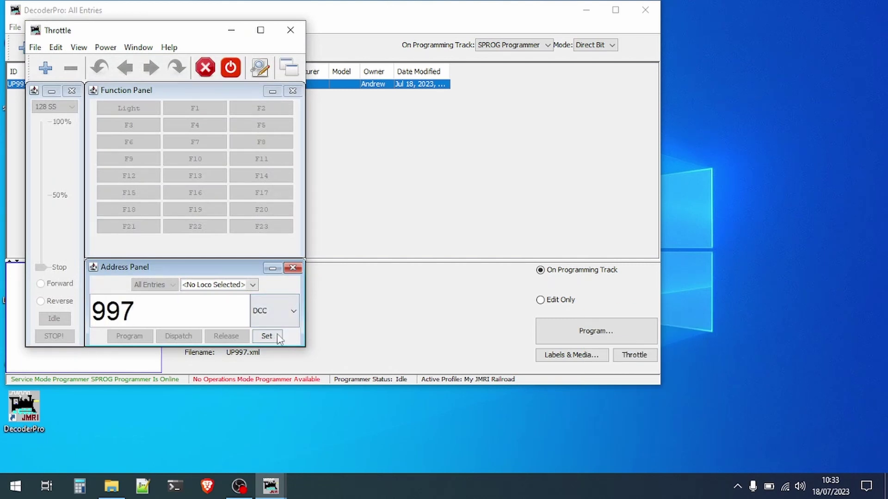
pyautogui.click(273, 337)
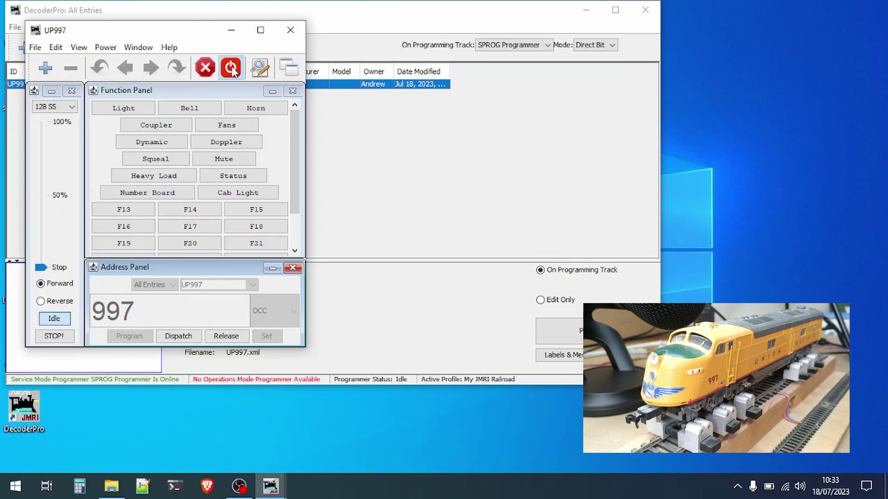
pyautogui.click(231, 68)
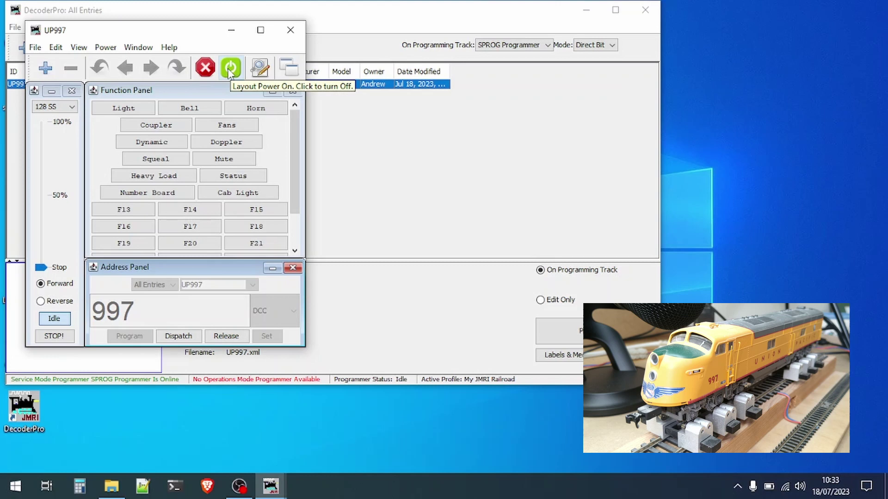
pyautogui.click(231, 69)
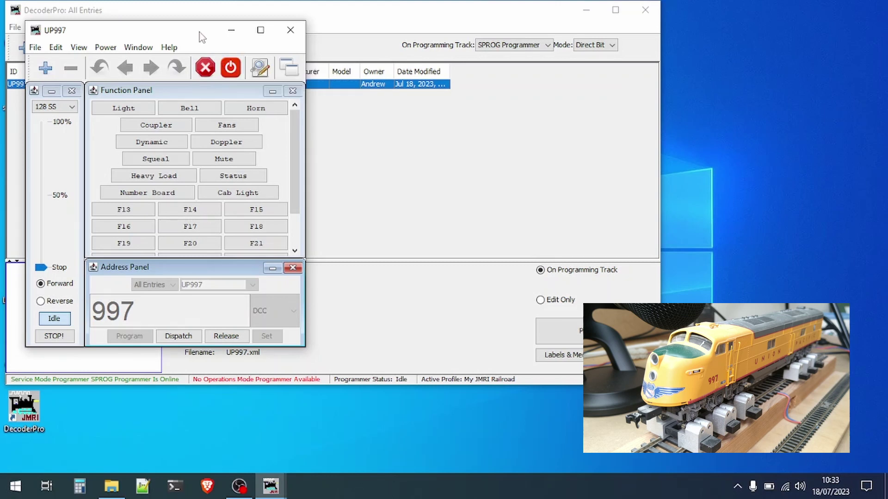
# Open the UP997 roster entry for programming and read the full Volume sheet from the decoder
pyautogui.moveTo(199, 32); pyautogui.dragTo(223, 147)
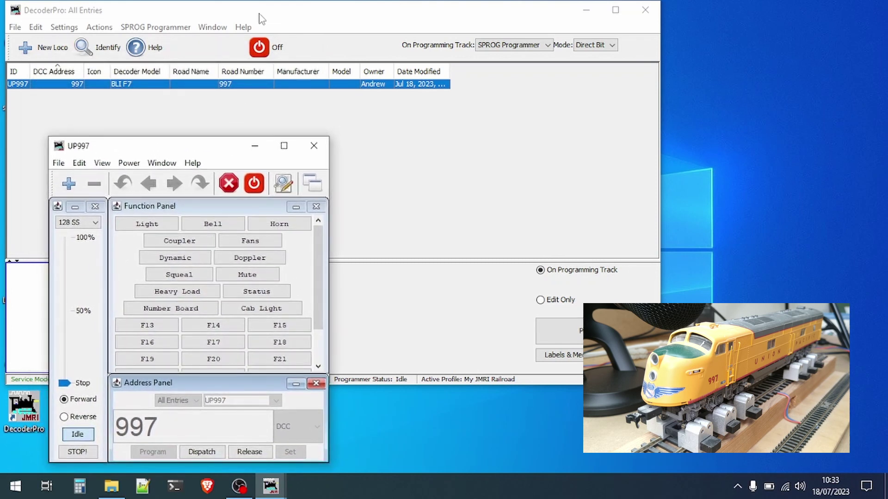
pyautogui.click(243, 29)
pyautogui.doubleClick(206, 85)
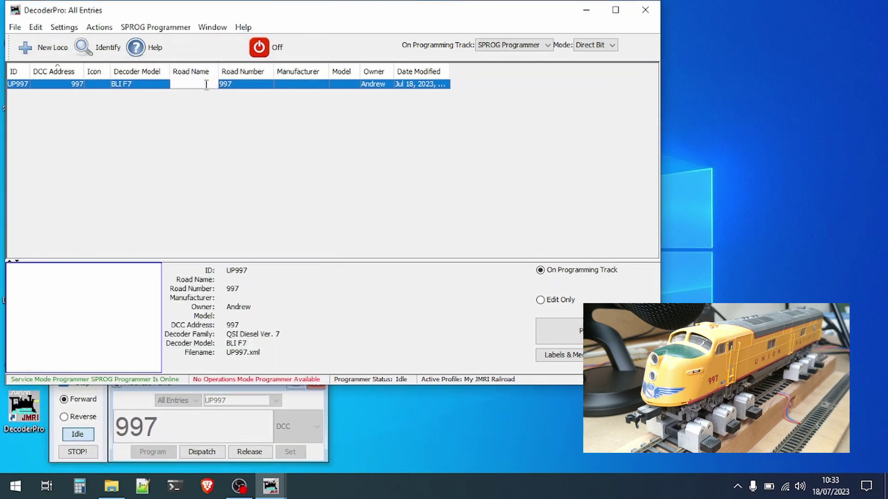
pyautogui.doubleClick(59, 83)
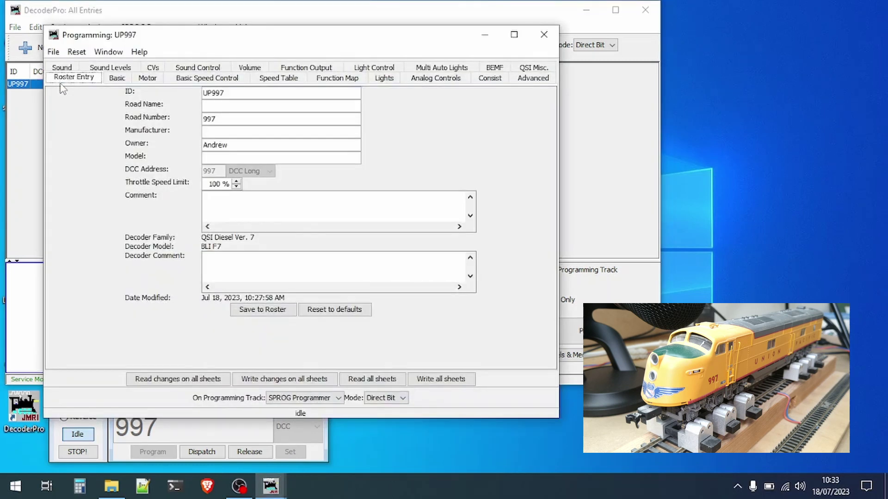
pyautogui.click(248, 69)
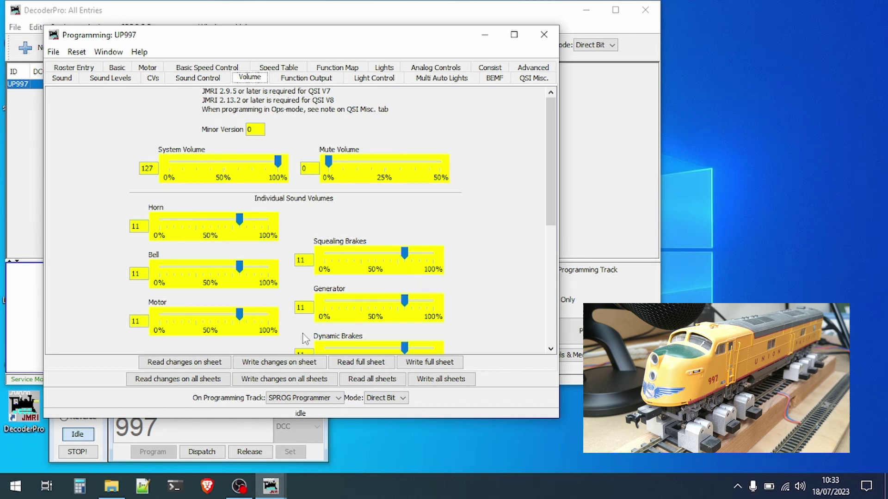
pyautogui.click(361, 362)
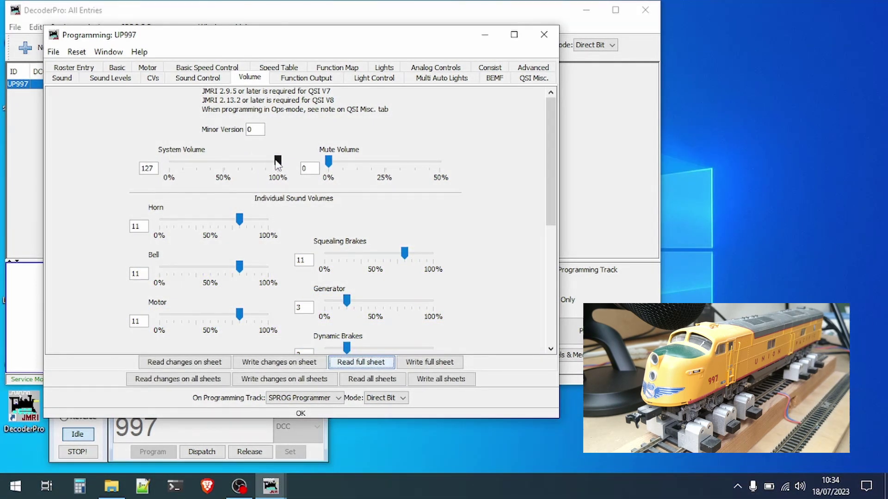
# Lower the System Volume to 23 and write the sheet's changes to the decoder
pyautogui.moveTo(278, 163); pyautogui.dragTo(189, 165)
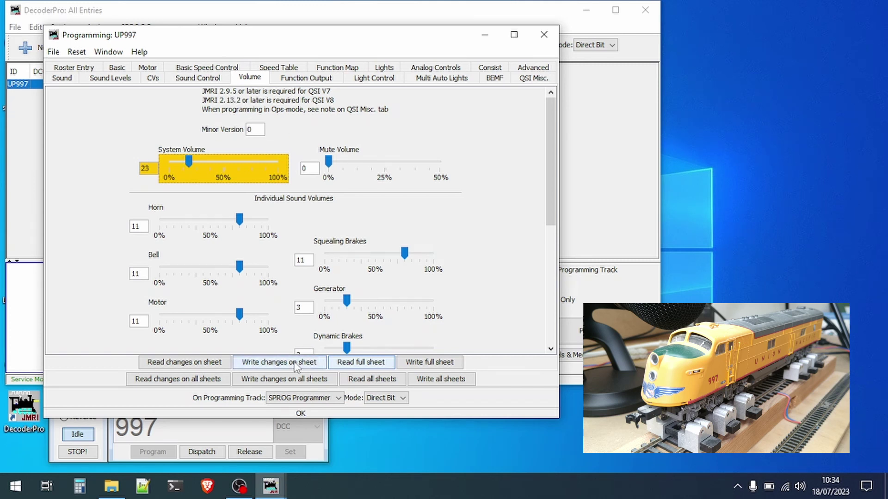
pyautogui.click(296, 363)
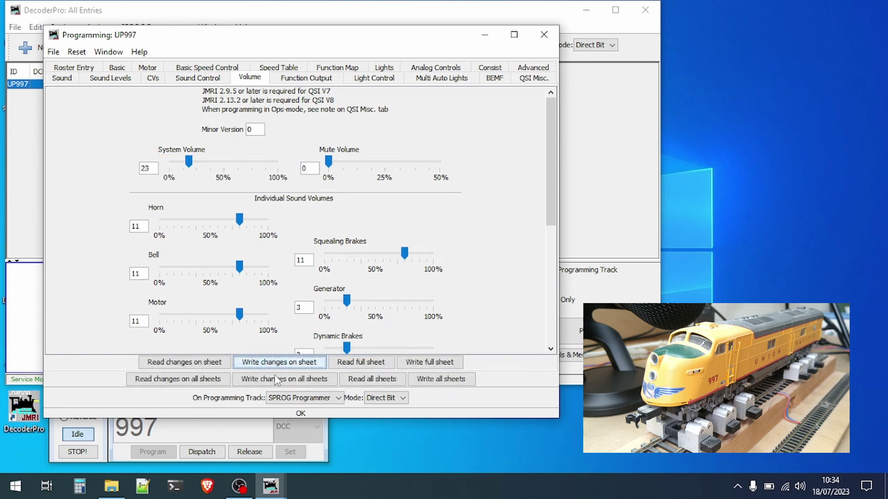
# Return to the UP997 throttle, turn the layout power on and sound the horn
pyautogui.click(117, 459)
pyautogui.click(254, 184)
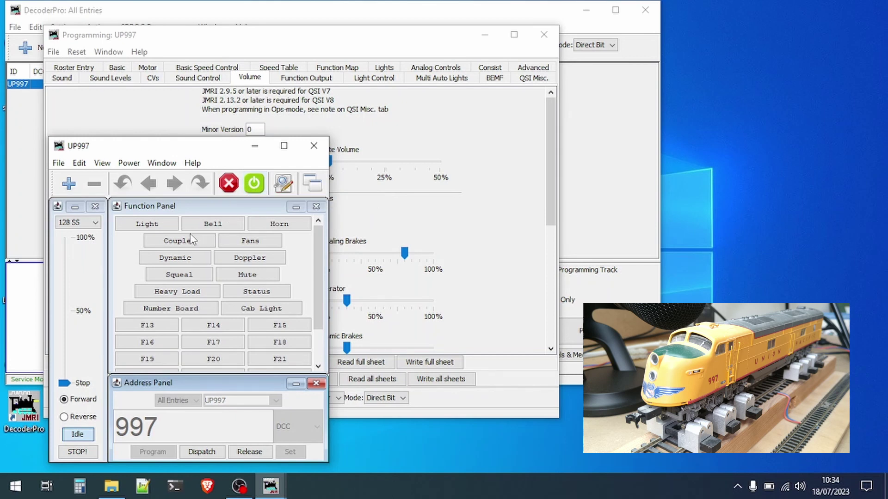
pyautogui.click(280, 225)
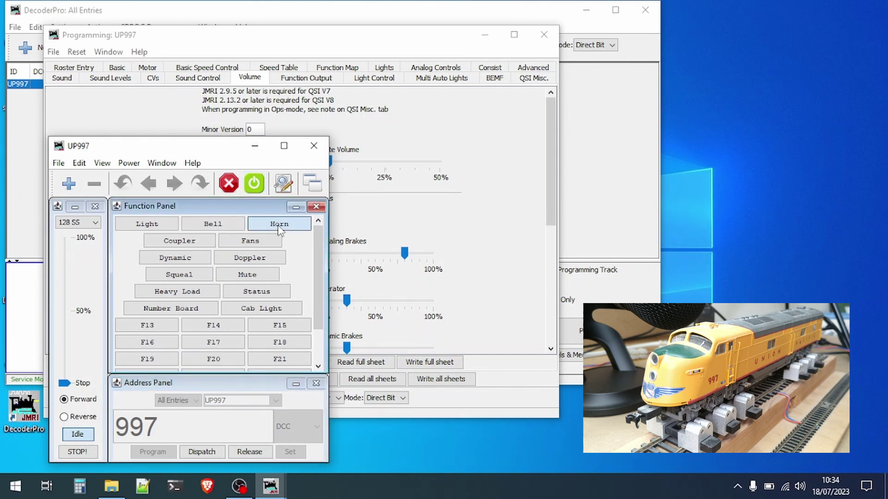